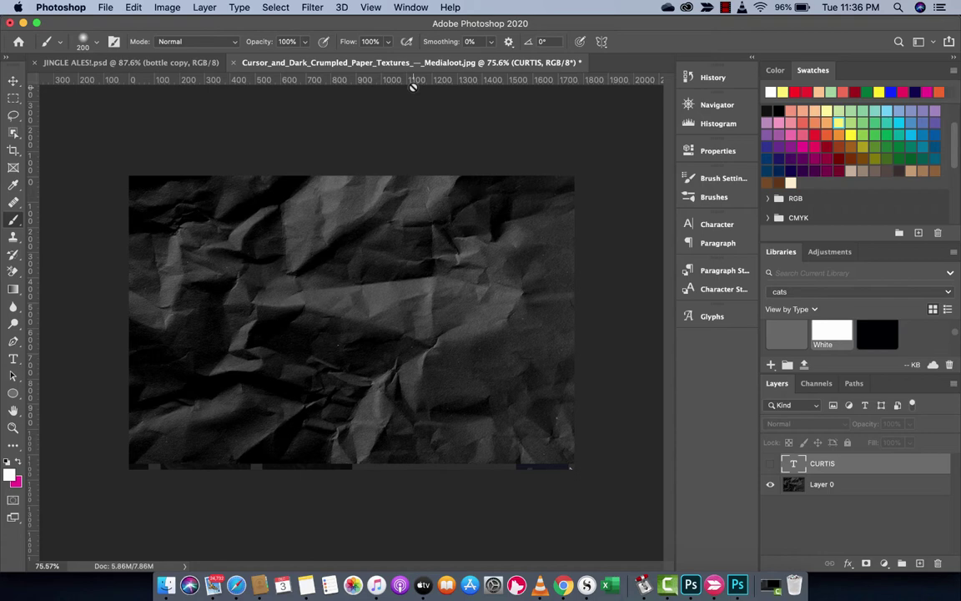
Open and dismiss the Photoshop and Window menus without choosing anything.
{"action": "left_click", "coordinate": [44, 7]}
{"action": "left_click", "coordinate": [45, 7]}
{"action": "left_click", "coordinate": [407, 6]}
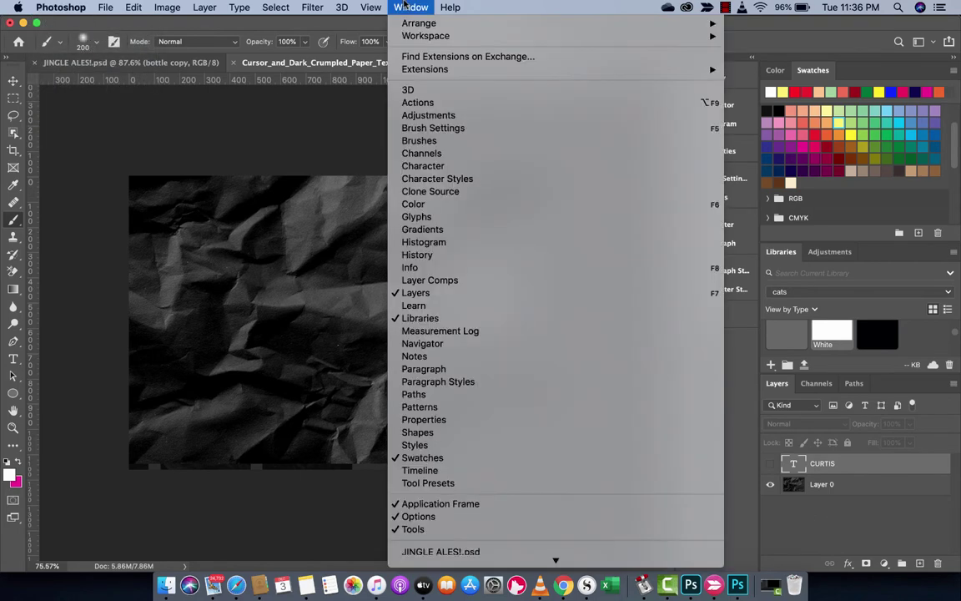
{"action": "left_click", "coordinate": [454, 235]}
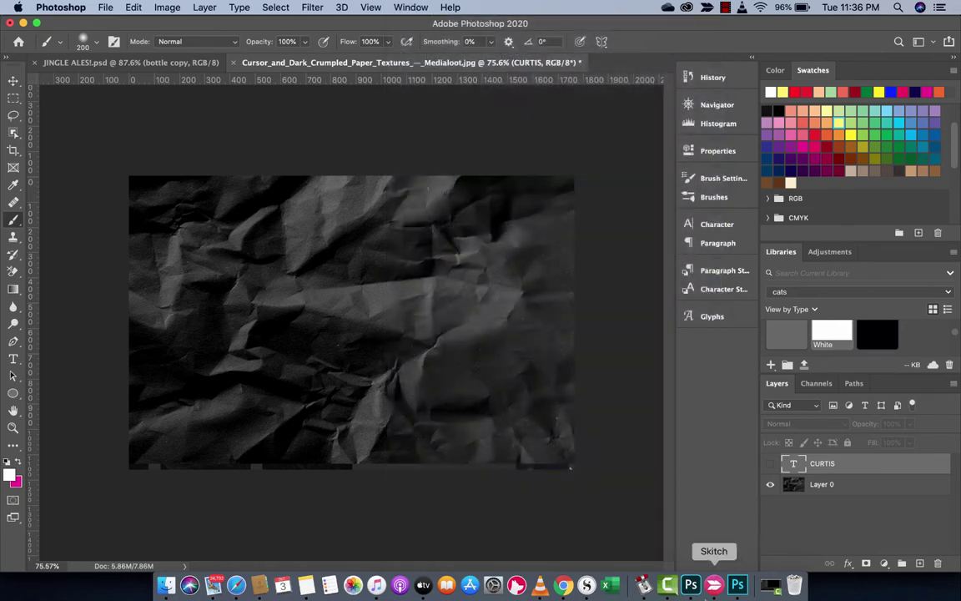
Switch to Photoshop CC 2019's blank document, check its Window menu, then return to Photoshop 2020.
{"action": "left_click", "coordinate": [738, 586]}
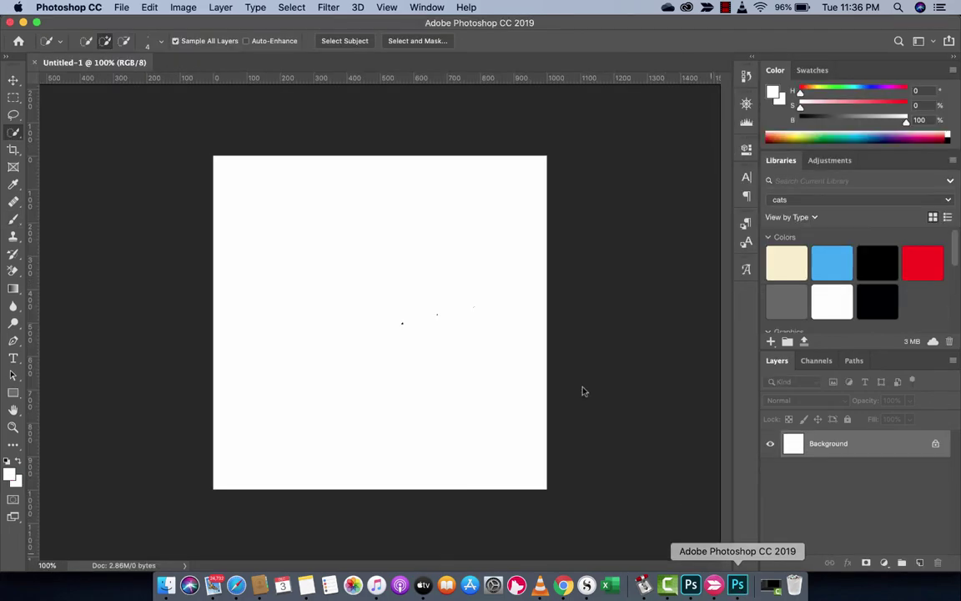
{"action": "left_click", "coordinate": [427, 6]}
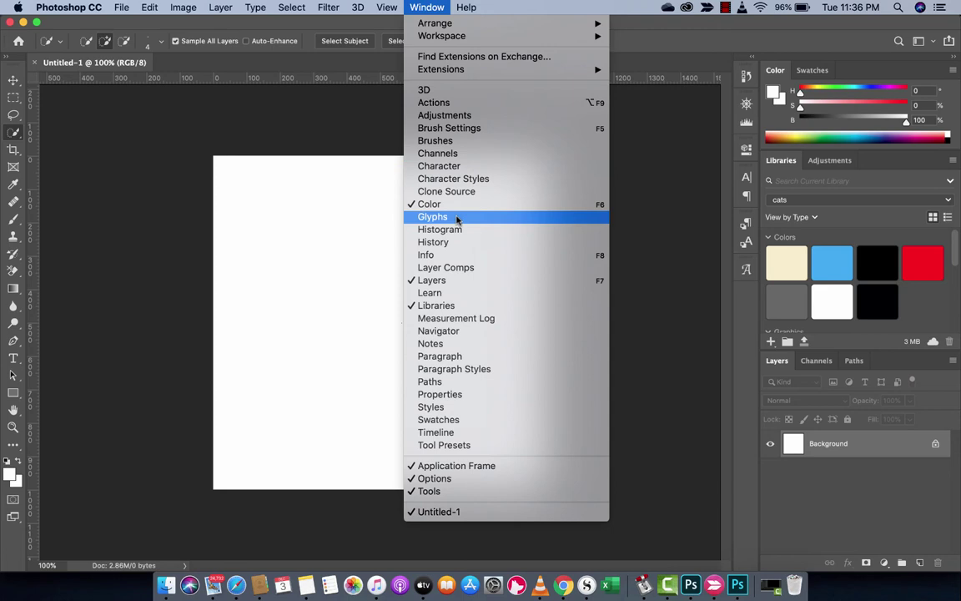
{"action": "left_click", "coordinate": [402, 5]}
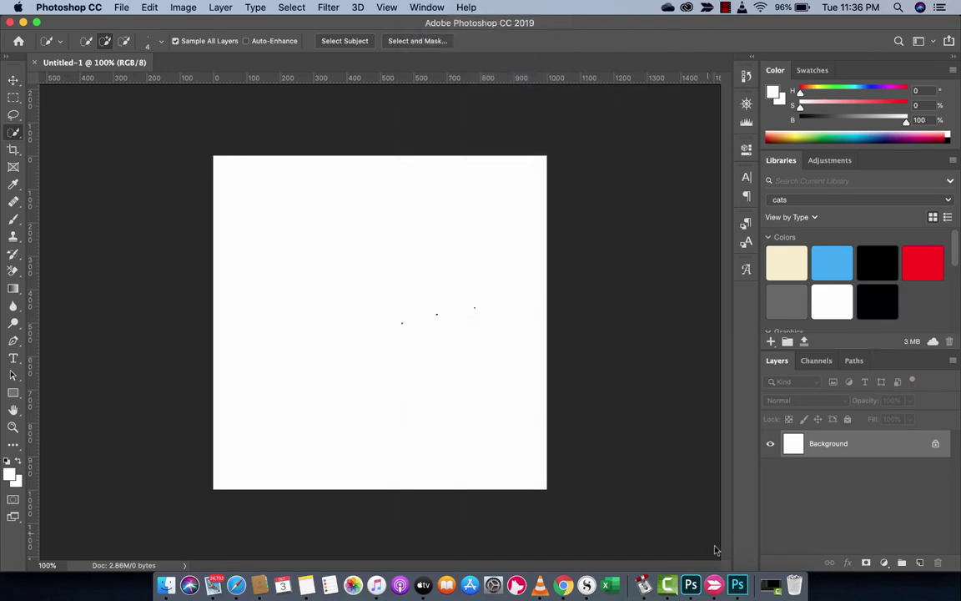
{"action": "left_click", "coordinate": [692, 586]}
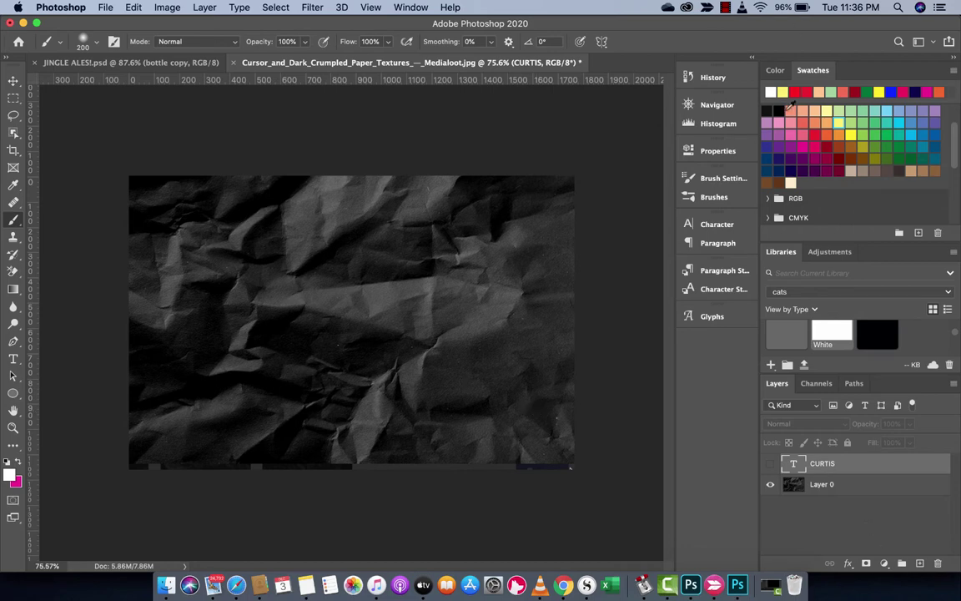
Deselect the CURTIS layer and select Layer 0, the crumpled paper image.
{"action": "left_click", "coordinate": [813, 517]}
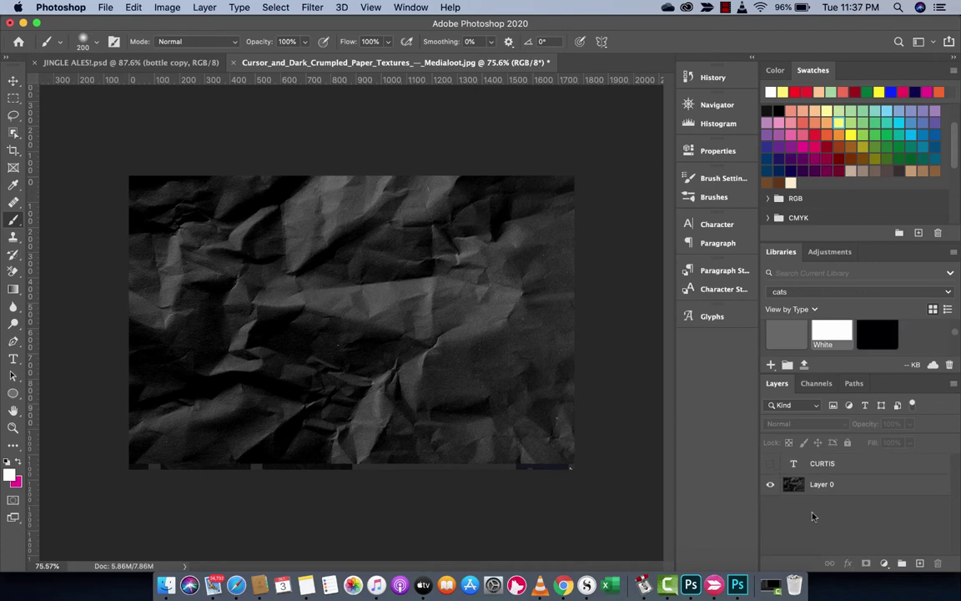
{"action": "left_click", "coordinate": [829, 489]}
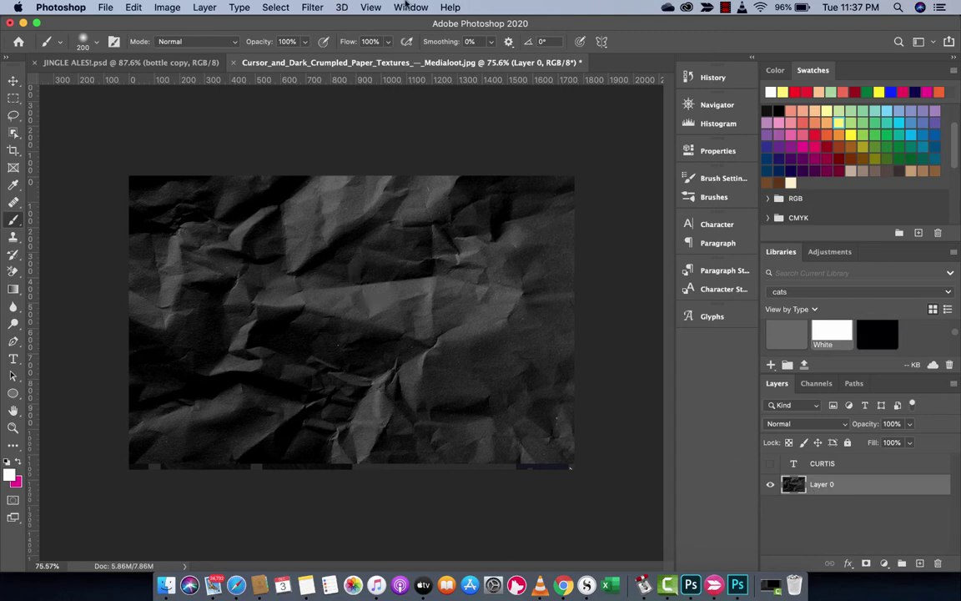
Show Window > Gradients, dock it below Glyphs in the right column, and collapse it.
{"action": "left_click", "coordinate": [409, 7]}
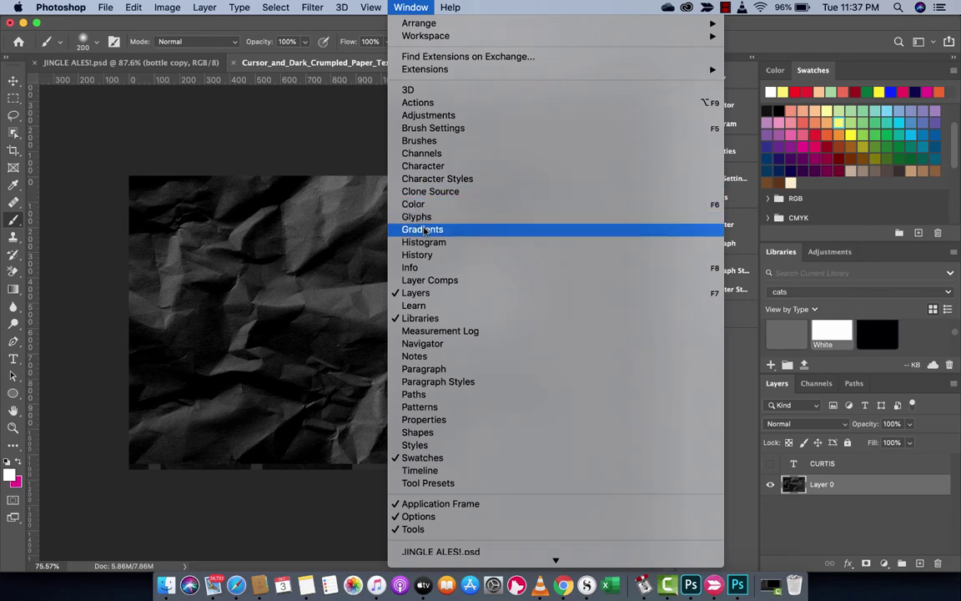
{"action": "left_click", "coordinate": [426, 231]}
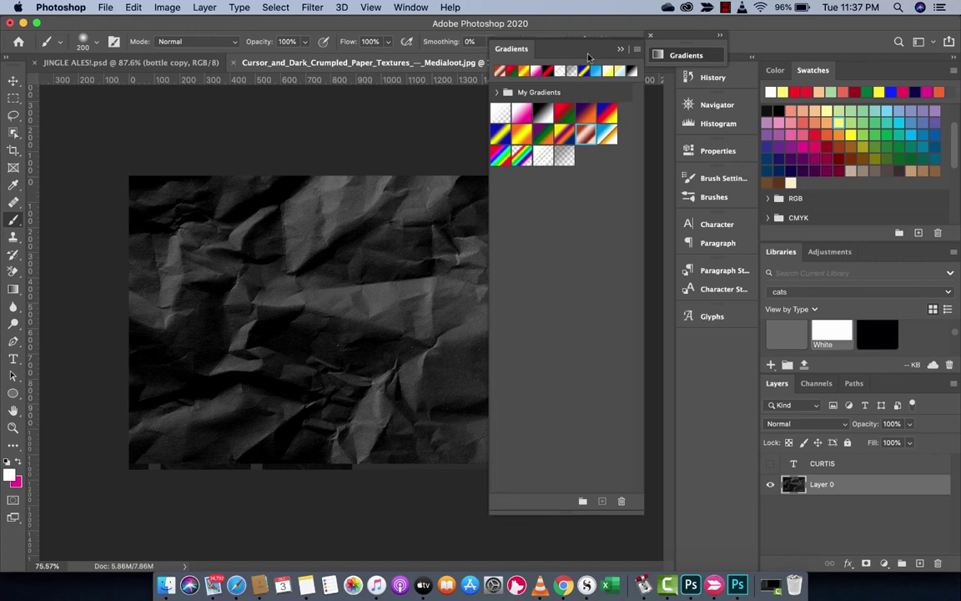
{"action": "left_click_drag", "start_coordinate": [587, 57], "coordinate": [718, 341]}
{"action": "left_click", "coordinate": [713, 345]}
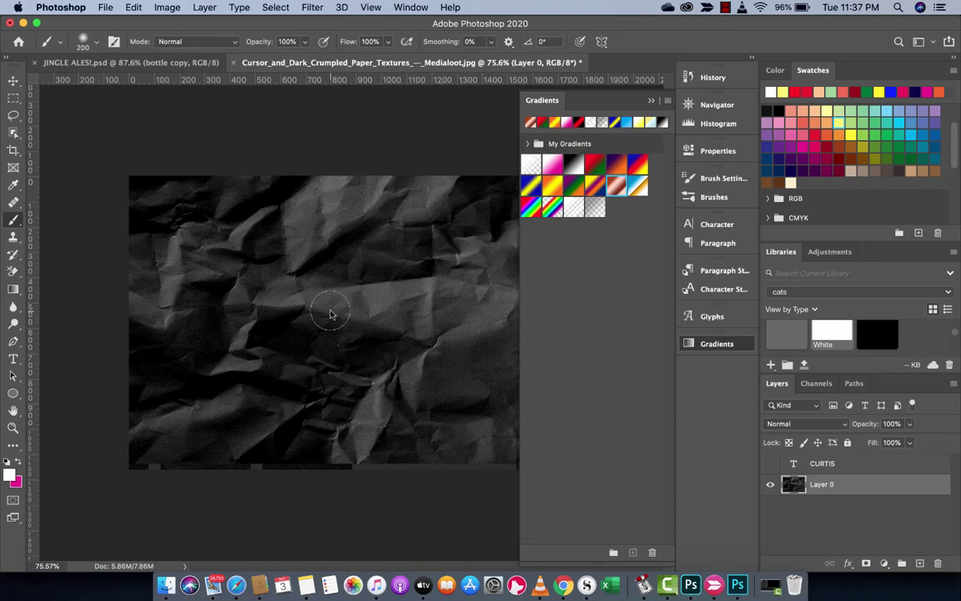
{"action": "scroll", "coordinate": [369, 279], "scroll_direction": "down", "scroll_amount": 2}
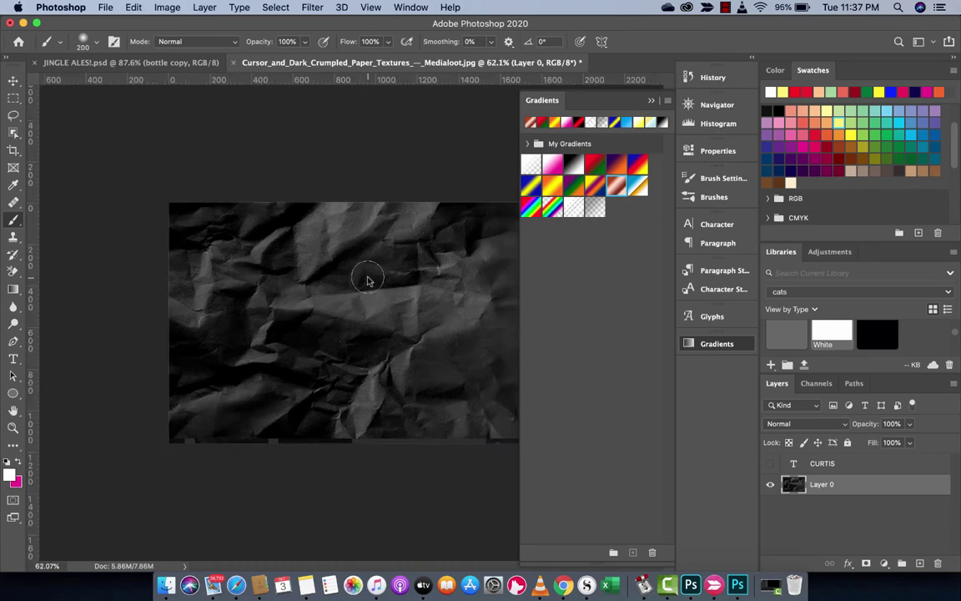
{"action": "left_click", "coordinate": [587, 92]}
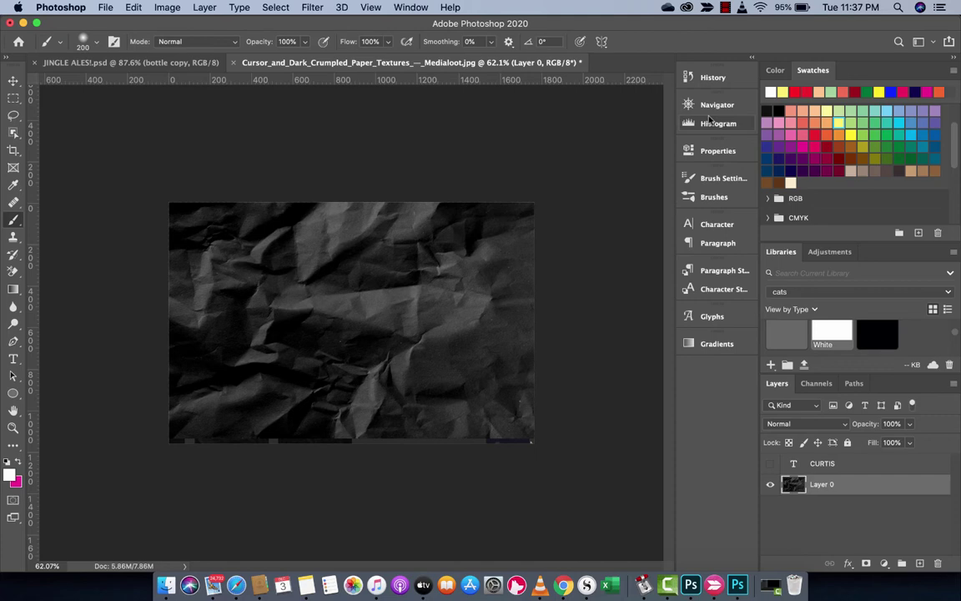
Expand the Gradients panel, try a blue-yellow-blue gradient fill, then undo it.
{"action": "left_click", "coordinate": [715, 345]}
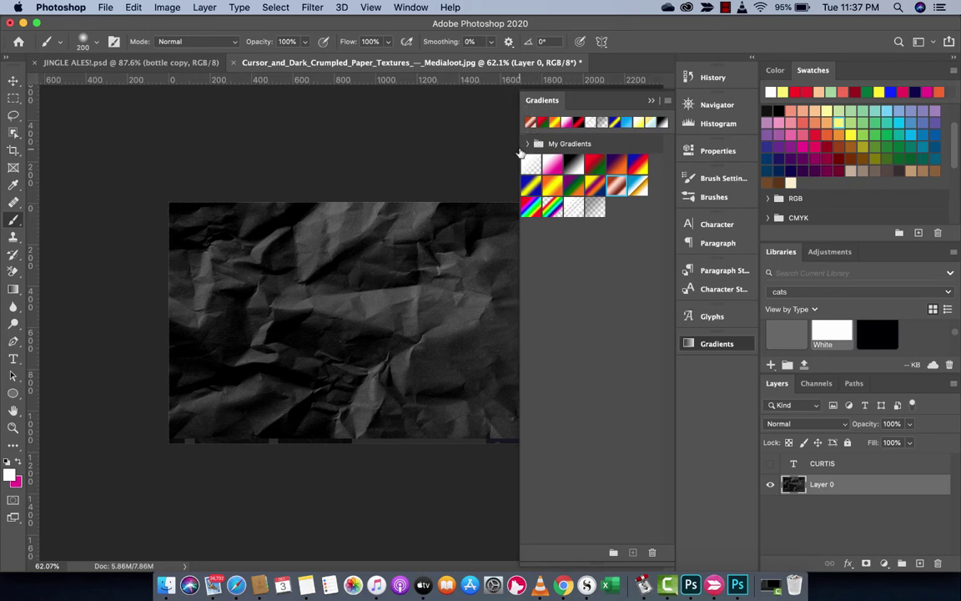
{"action": "left_click", "coordinate": [532, 188]}
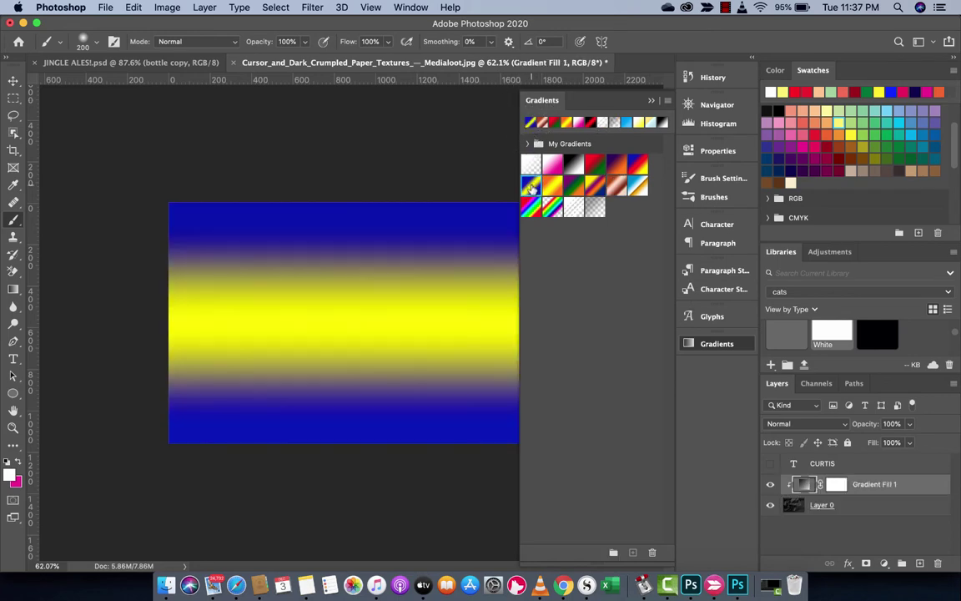
{"action": "key", "text": "super+z"}
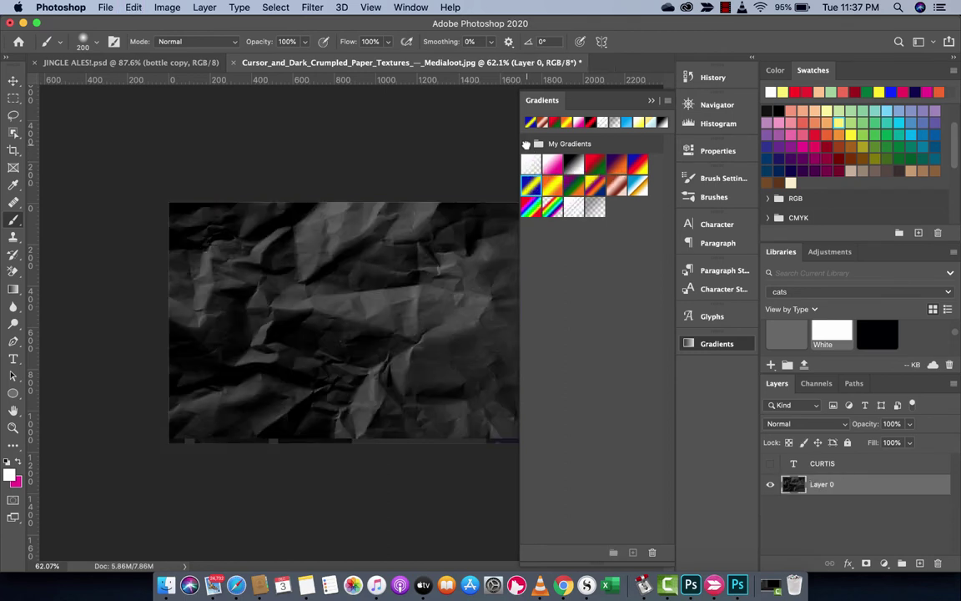
Expand My Gradients, peek into flame, then open Untitled Gradients and scroll through its presets.
{"action": "left_click", "coordinate": [528, 145]}
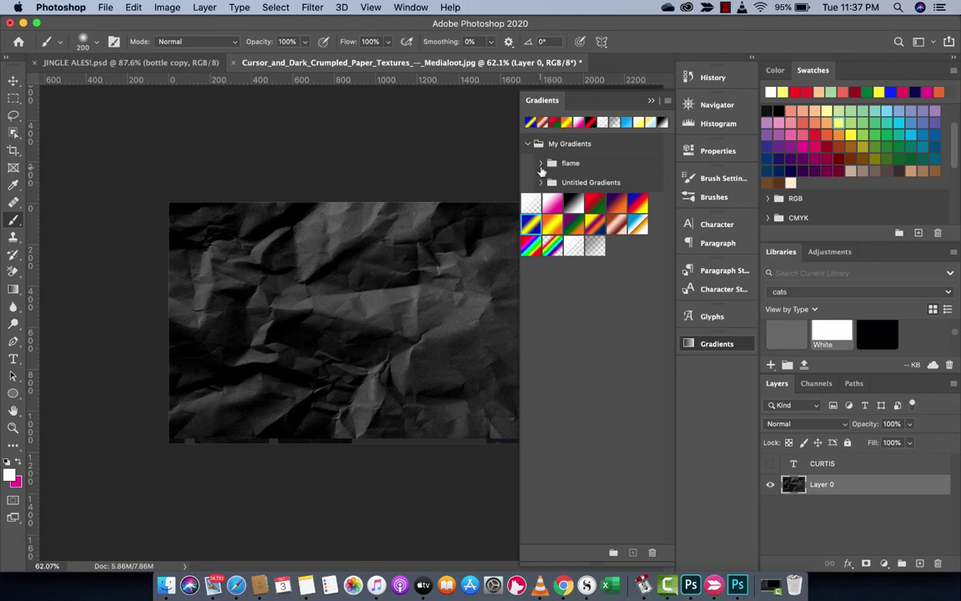
{"action": "left_click", "coordinate": [541, 164]}
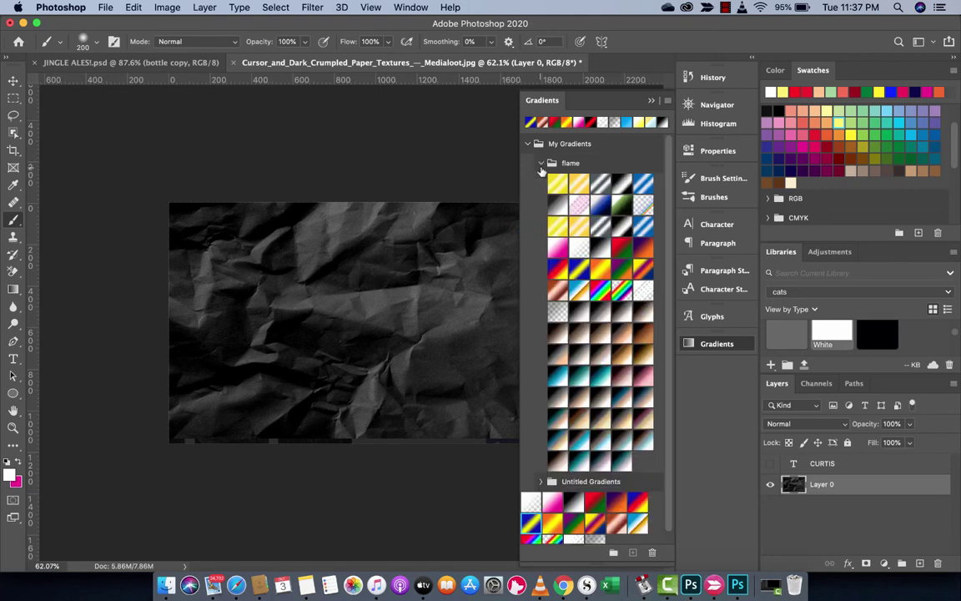
{"action": "left_click", "coordinate": [541, 165]}
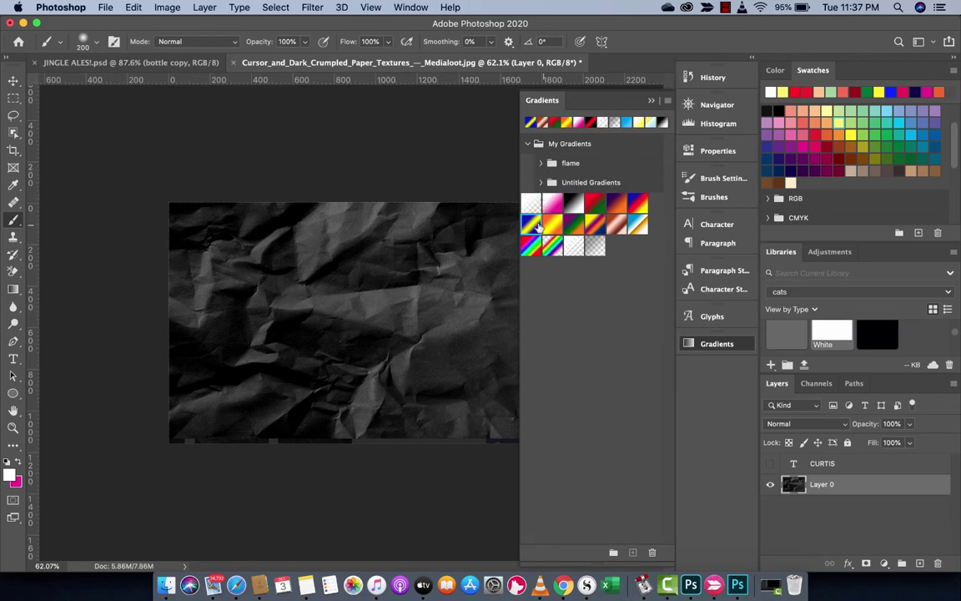
{"action": "left_click", "coordinate": [540, 182]}
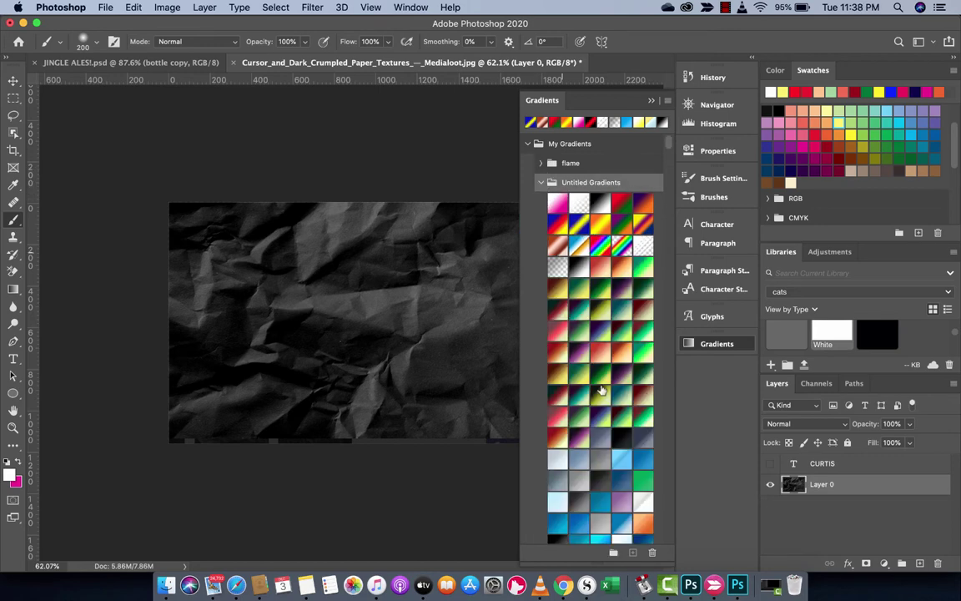
{"action": "scroll", "coordinate": [601, 334], "scroll_direction": "down", "scroll_amount": 10}
{"action": "scroll", "coordinate": [601, 389], "scroll_direction": "down", "scroll_amount": 5}
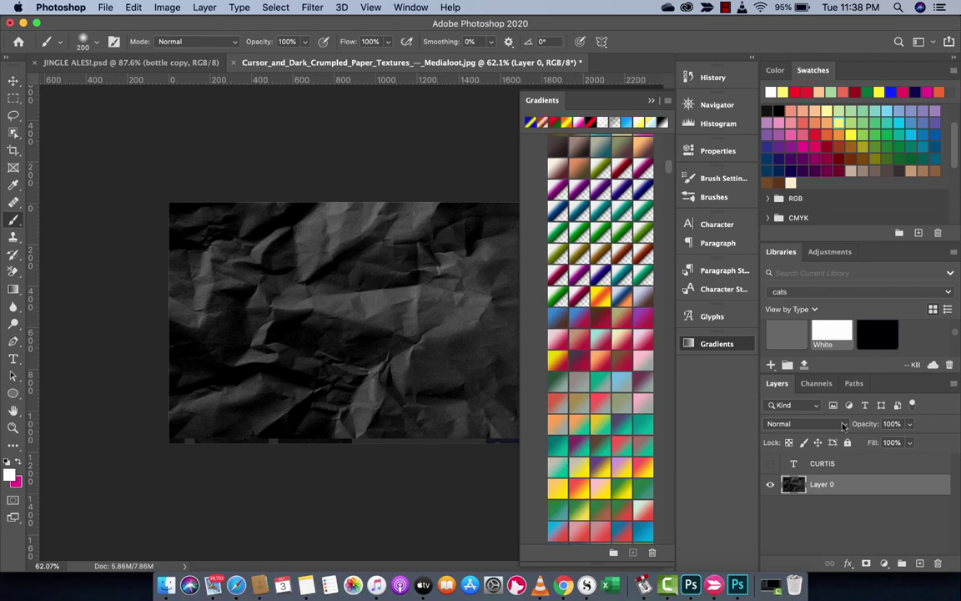
{"action": "scroll", "coordinate": [624, 367], "scroll_direction": "down", "scroll_amount": 5}
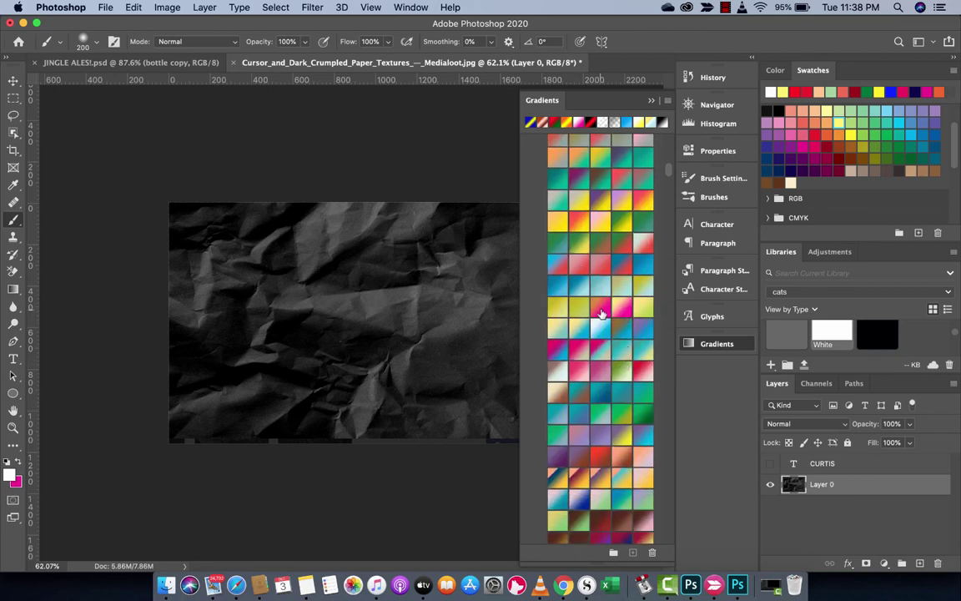
Add a pink-to-yellow gradient fill over the paper at 36% opacity.
{"action": "left_click", "coordinate": [618, 313]}
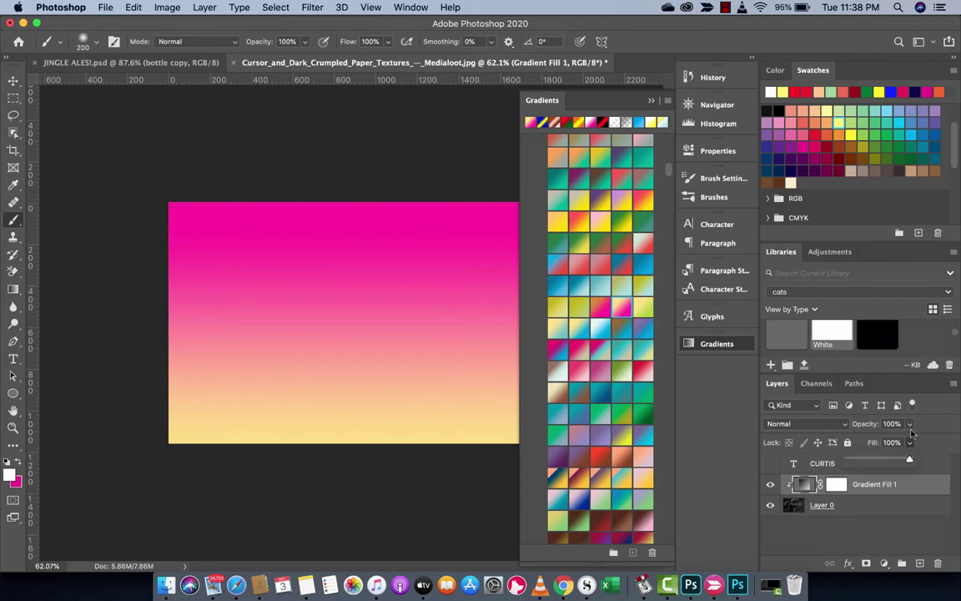
{"action": "left_click", "coordinate": [909, 424]}
{"action": "left_click", "coordinate": [866, 444]}
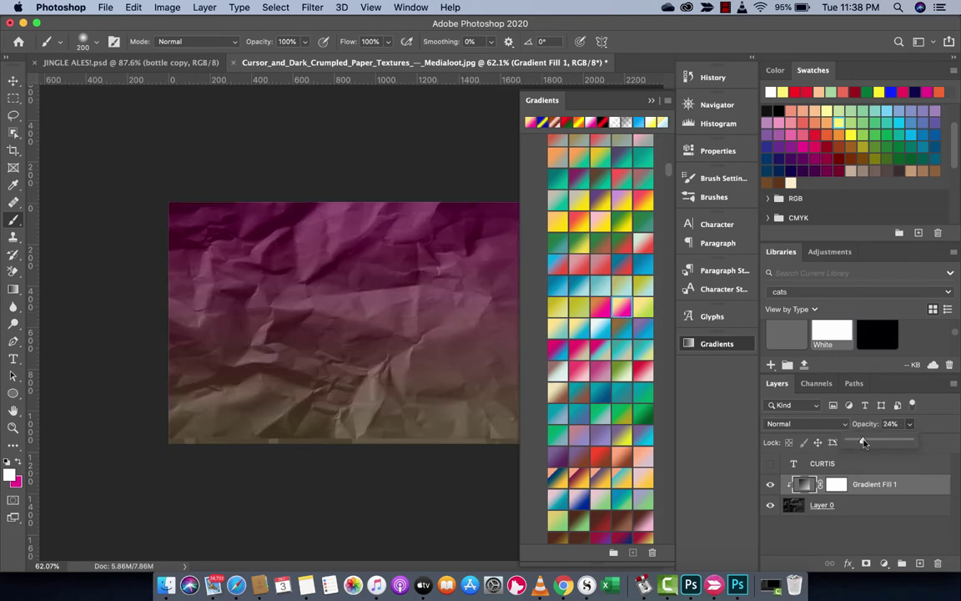
{"action": "left_click_drag", "start_coordinate": [864, 443], "coordinate": [872, 443]}
Preview Color Burn, then set the gradient fill's blend mode to Screen.
{"action": "left_click", "coordinate": [791, 404]}
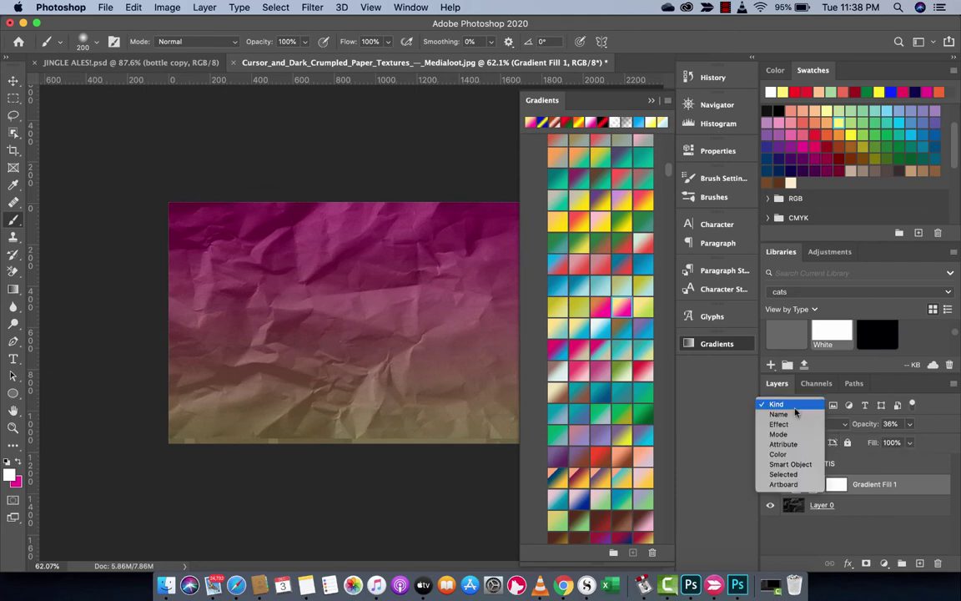
{"action": "left_click", "coordinate": [780, 404]}
{"action": "left_click", "coordinate": [797, 424]}
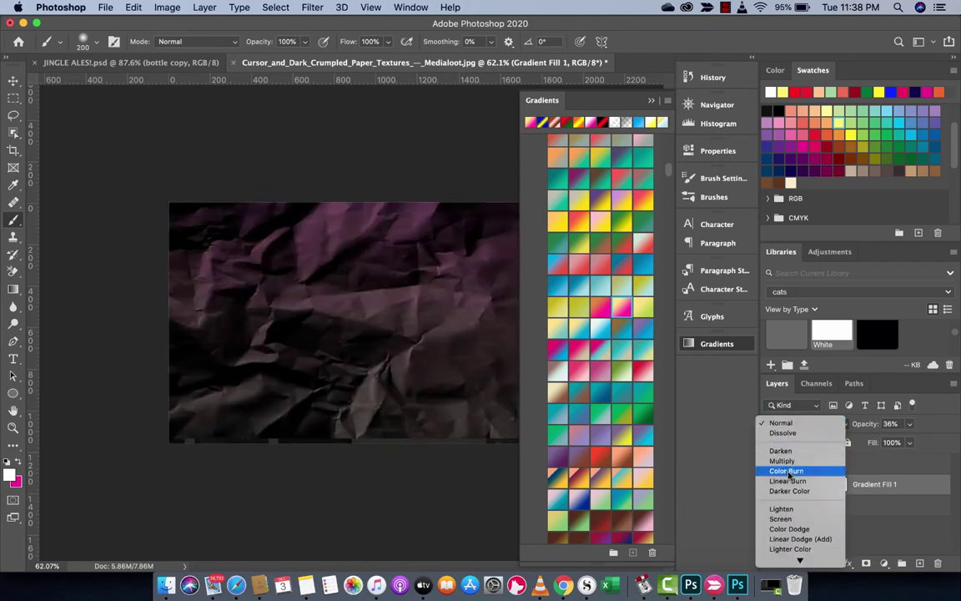
{"action": "left_click", "coordinate": [781, 518]}
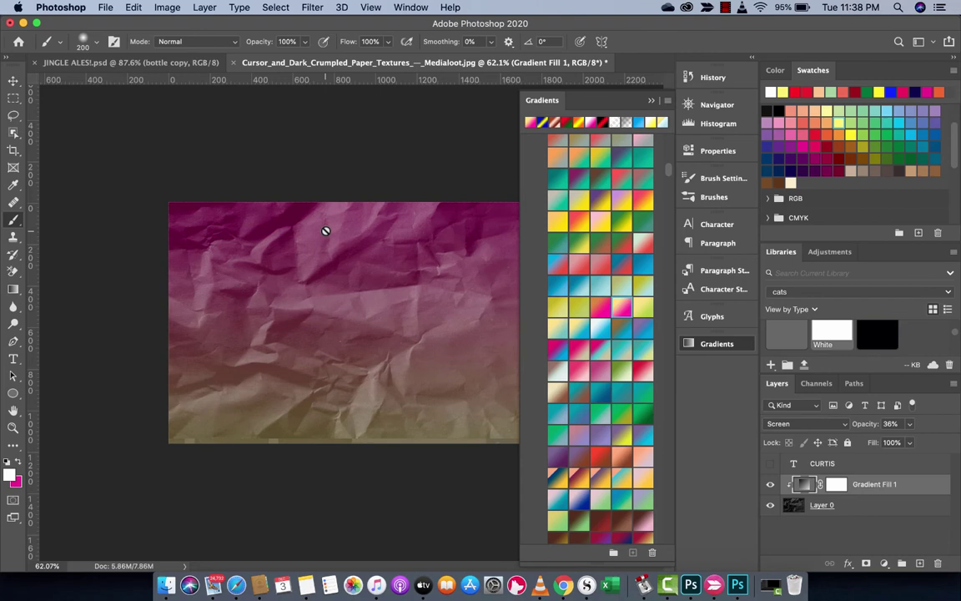
Undo the gradient fill, collapse the gradient presets, and turn on the CURTIS text layer.
{"action": "key", "text": "super+z"}
{"action": "key", "text": "super+z"}
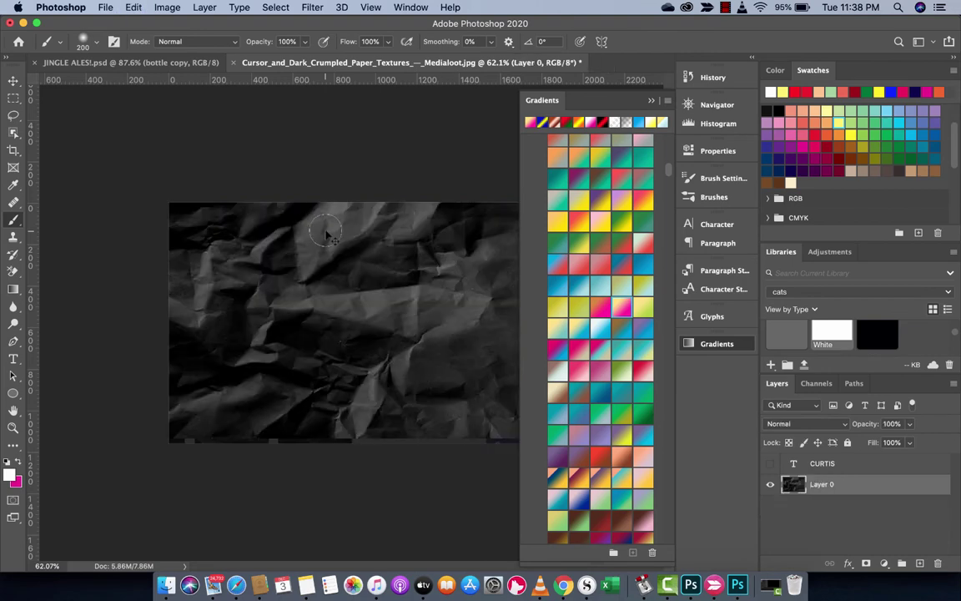
{"action": "left_click", "coordinate": [588, 93]}
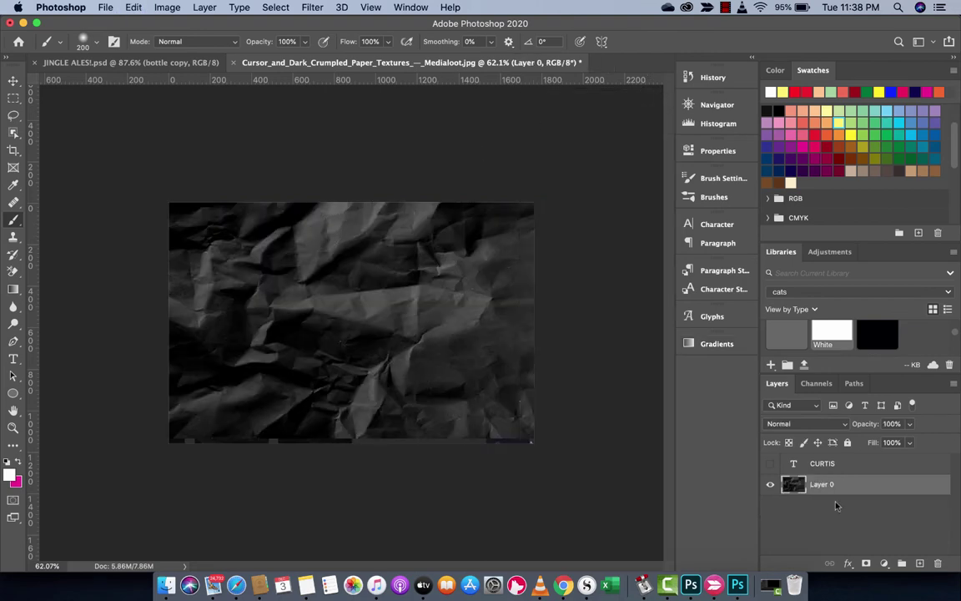
{"action": "left_click", "coordinate": [822, 464]}
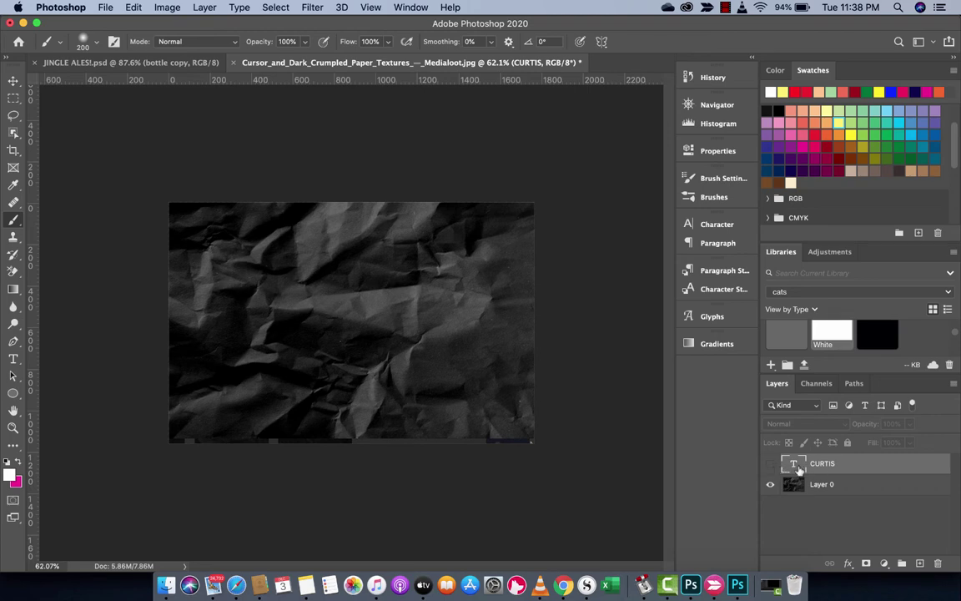
{"action": "left_click", "coordinate": [770, 466]}
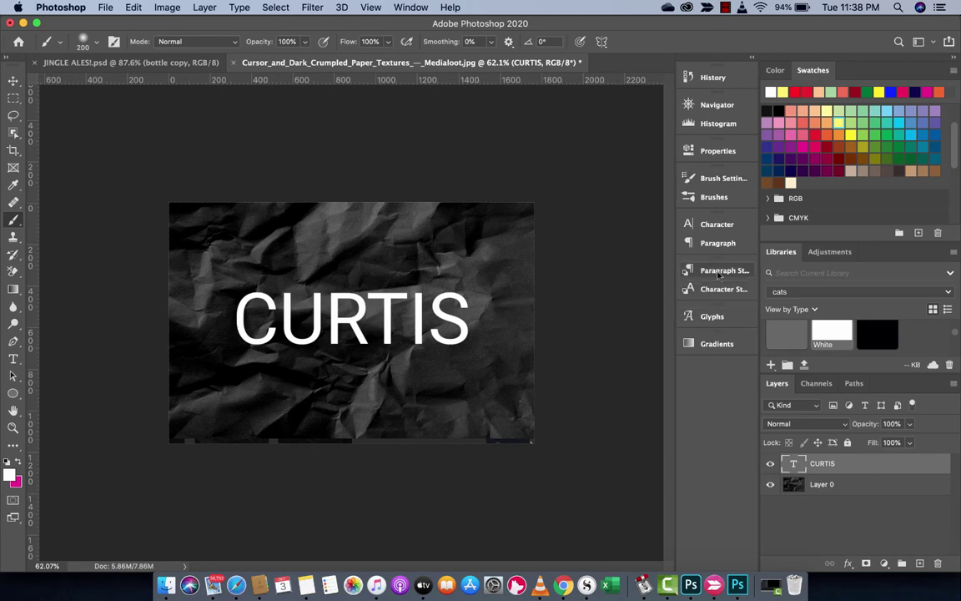
Collapse the Untitled Gradients group and apply the Black, White gradient to CURTIS.
{"action": "left_click", "coordinate": [705, 349]}
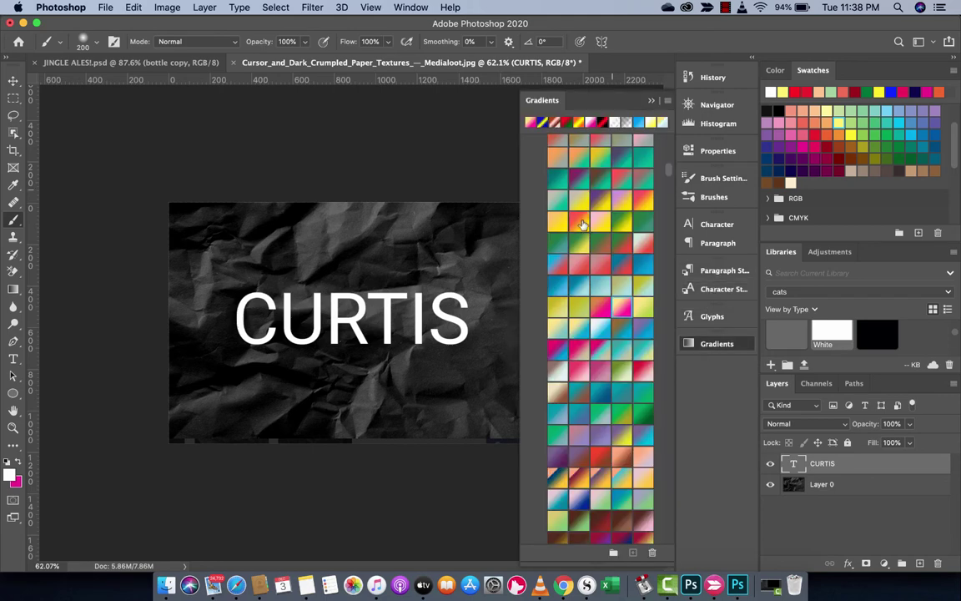
{"action": "scroll", "coordinate": [589, 243], "scroll_direction": "up", "scroll_amount": 10}
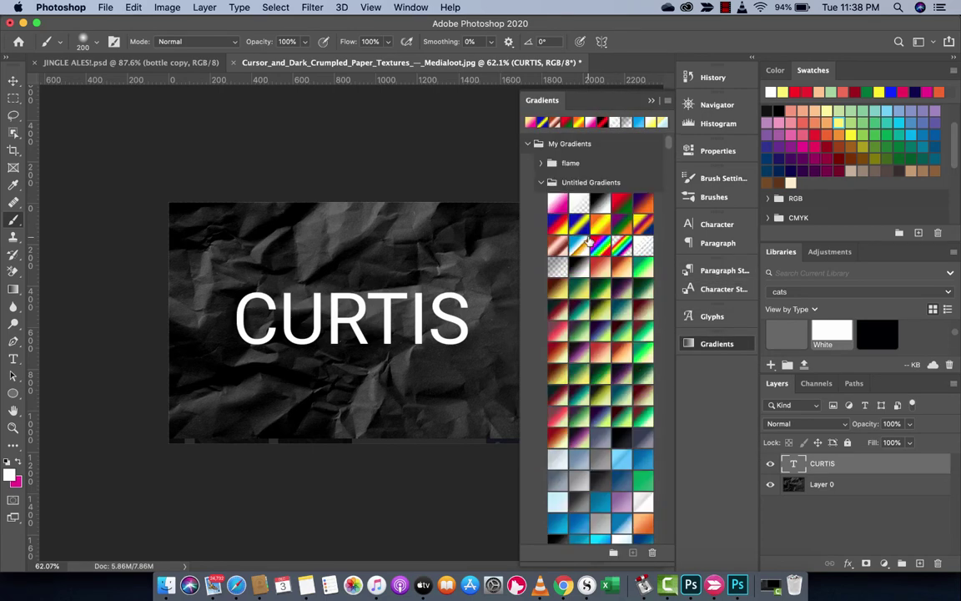
{"action": "left_click", "coordinate": [541, 182]}
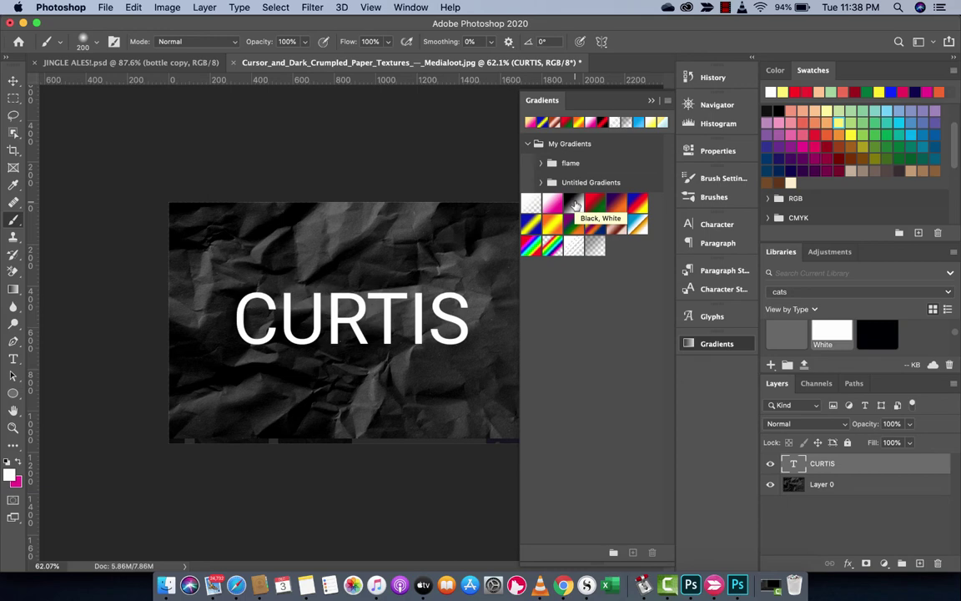
{"action": "left_click", "coordinate": [575, 204]}
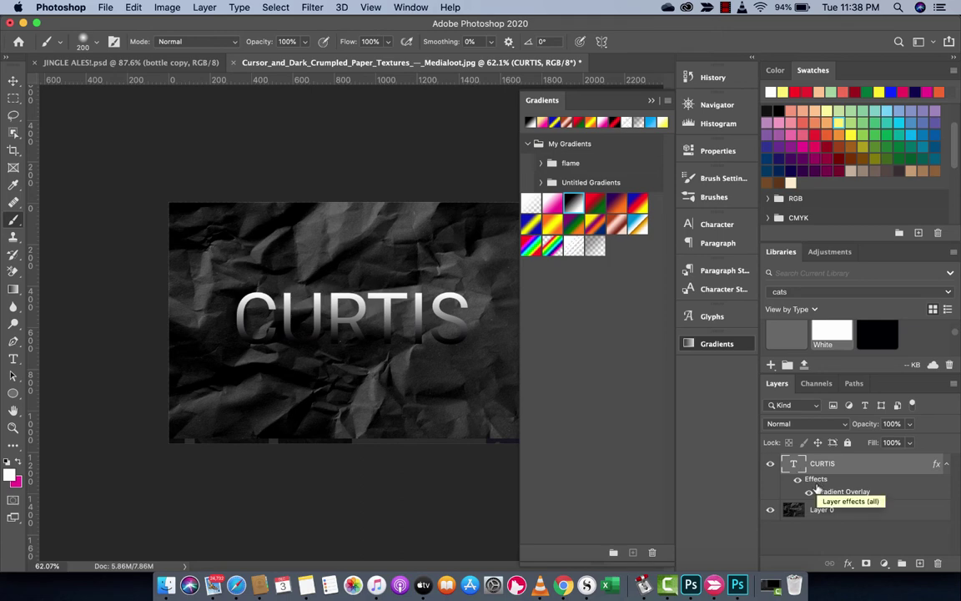
Add a new empty layer and hide the CURTIS text layer.
{"action": "left_click", "coordinate": [860, 534]}
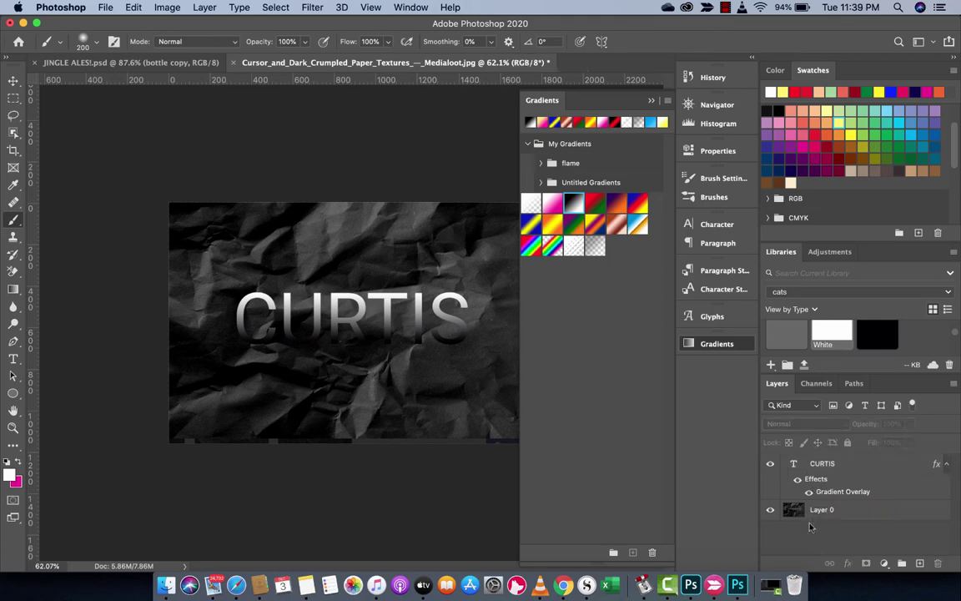
{"action": "left_click", "coordinate": [918, 564]}
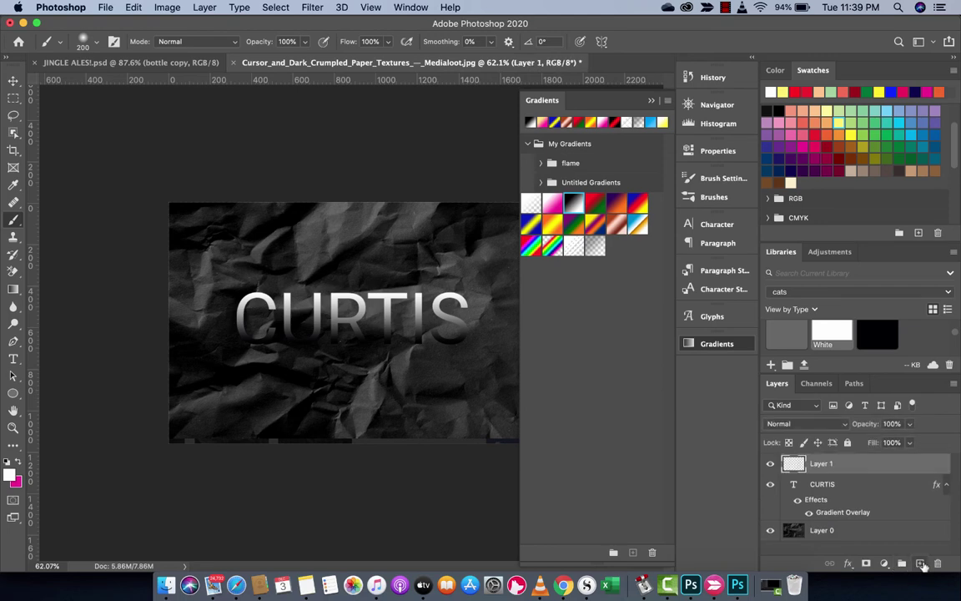
{"action": "left_click", "coordinate": [771, 484]}
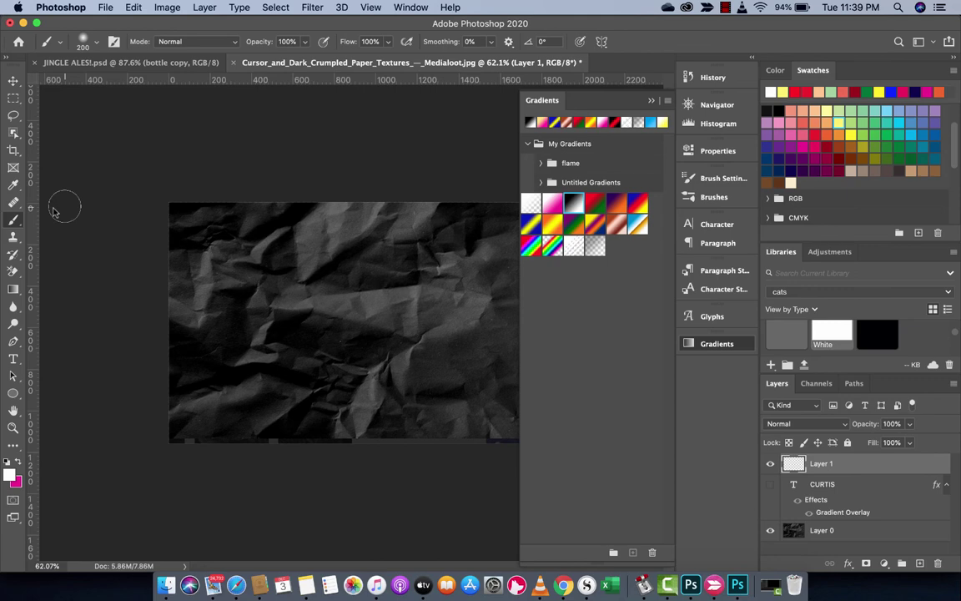
With the Brush Tool and magenta colour, paint a thick scribble across the paper.
{"action": "left_click", "coordinate": [12, 221]}
{"action": "left_click", "coordinate": [51, 217]}
{"action": "left_click", "coordinate": [803, 147]}
{"action": "mouse_move", "coordinate": [172, 333]}
{"action": "left_mouse_down"}
{"action": "mouse_move", "coordinate": [299, 235]}
{"action": "mouse_move", "coordinate": [342, 337]}
{"action": "mouse_move", "coordinate": [508, 247]}
{"action": "mouse_move", "coordinate": [294, 266]}
{"action": "mouse_move", "coordinate": [284, 344]}
{"action": "left_mouse_up"}
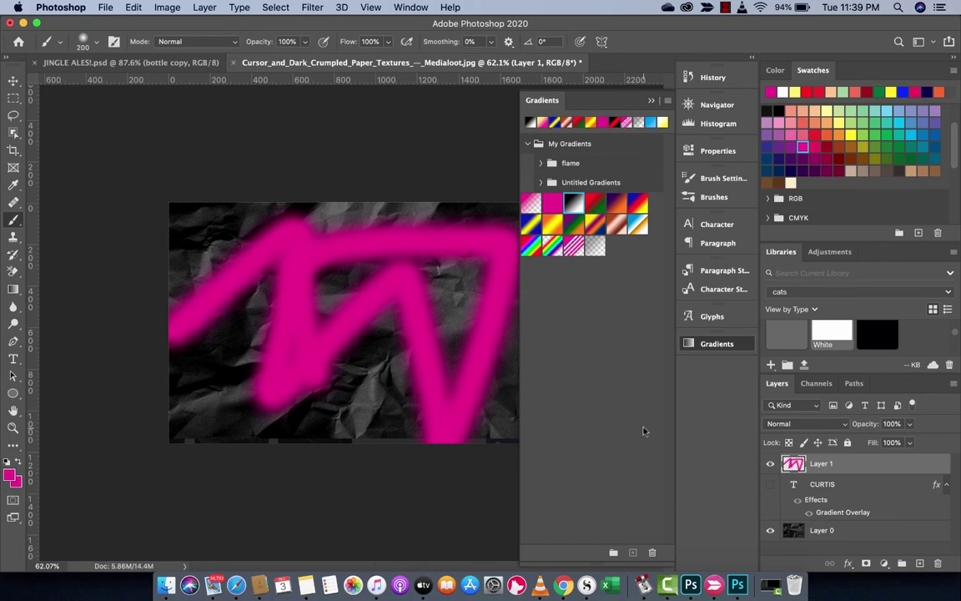
Reopen the gradient presets, expand Untitled Gradients, and try, then undo, a green gradient fill.
{"action": "left_click", "coordinate": [719, 345]}
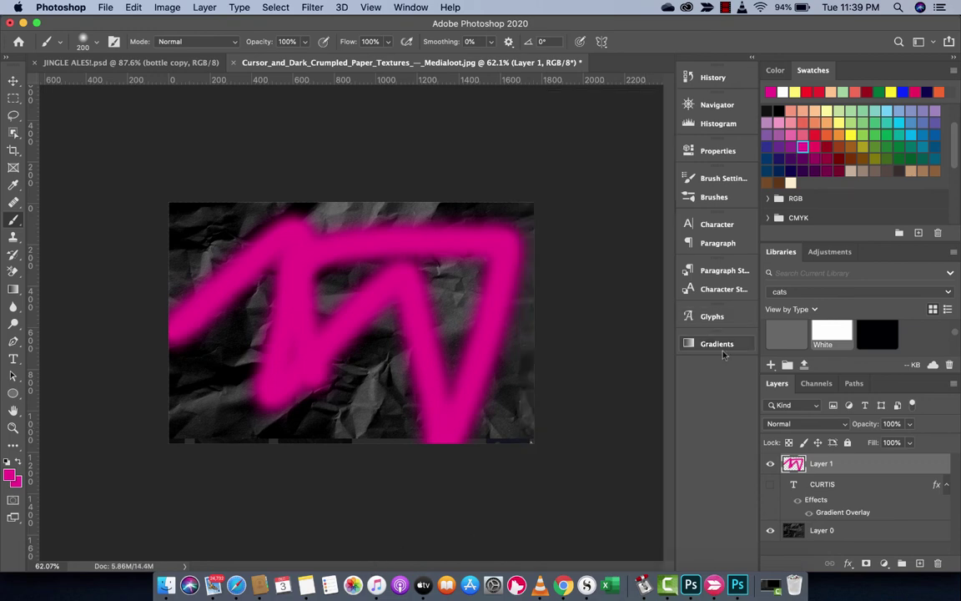
{"action": "left_click", "coordinate": [723, 347]}
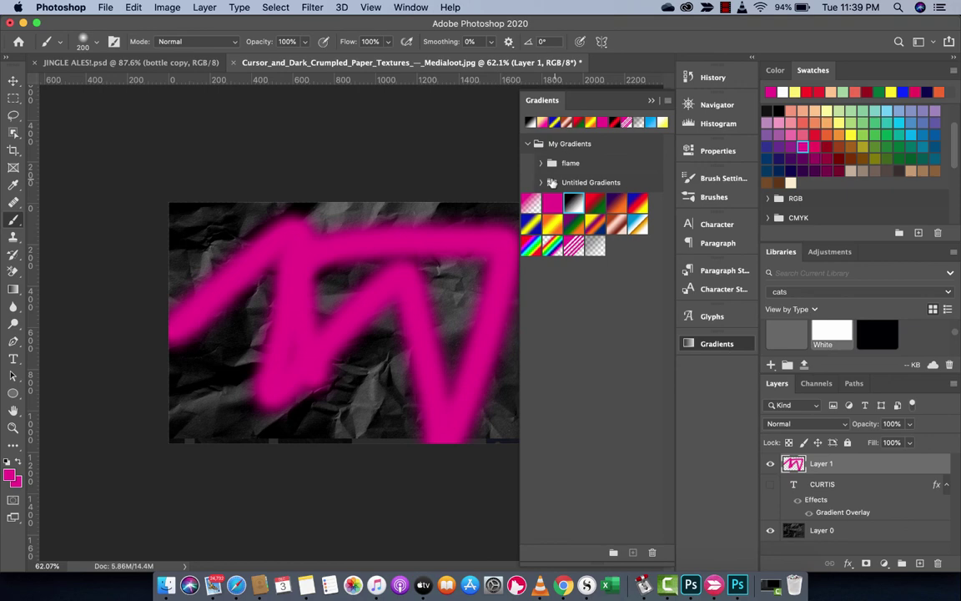
{"action": "left_click", "coordinate": [541, 184]}
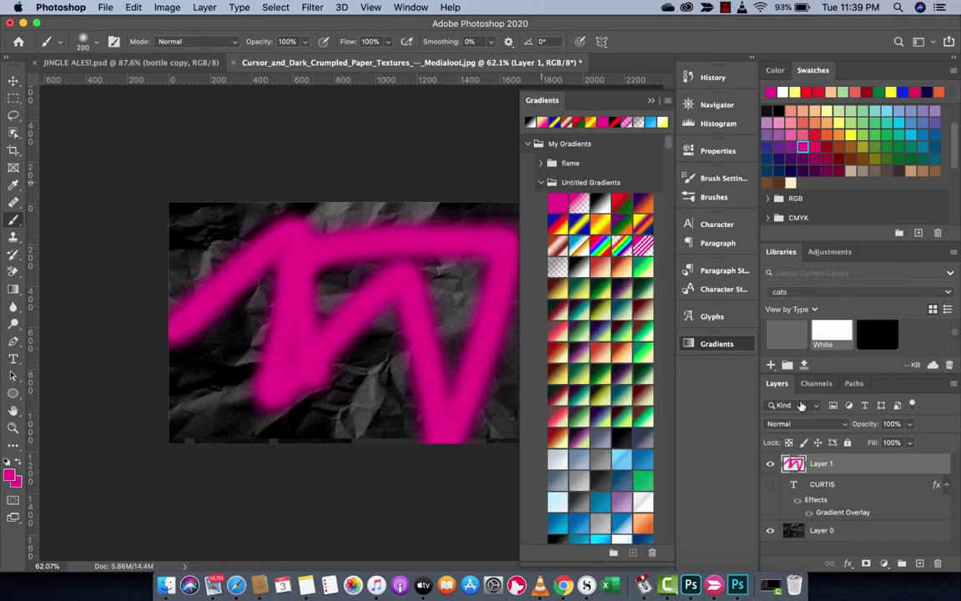
{"action": "left_click", "coordinate": [601, 378]}
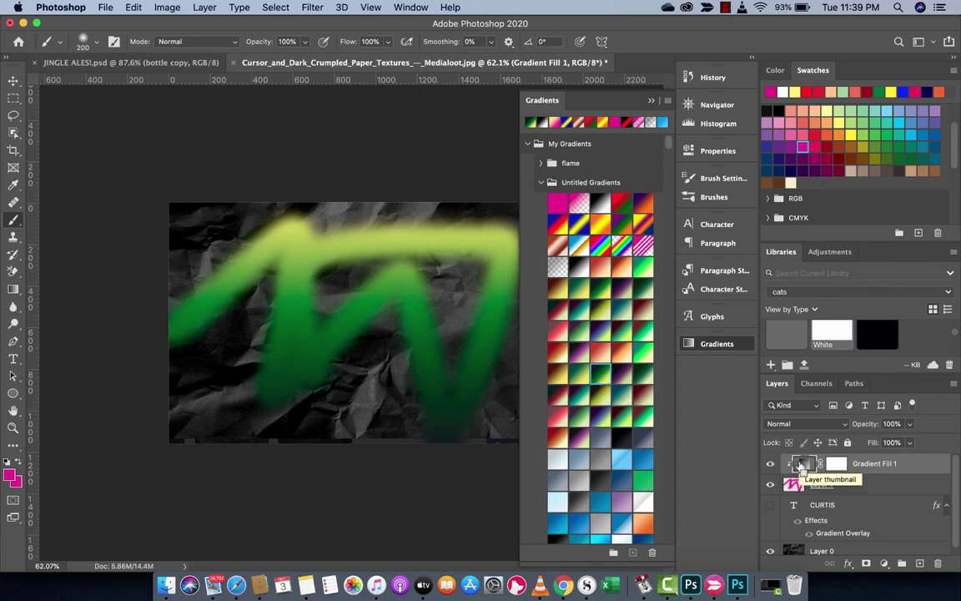
{"action": "key", "text": "super+z"}
Preview the cyan-to-green and cyan-white-green gradient presets on the scribble.
{"action": "scroll", "coordinate": [539, 330], "scroll_direction": "down", "scroll_amount": 10}
{"action": "left_click", "coordinate": [602, 349]}
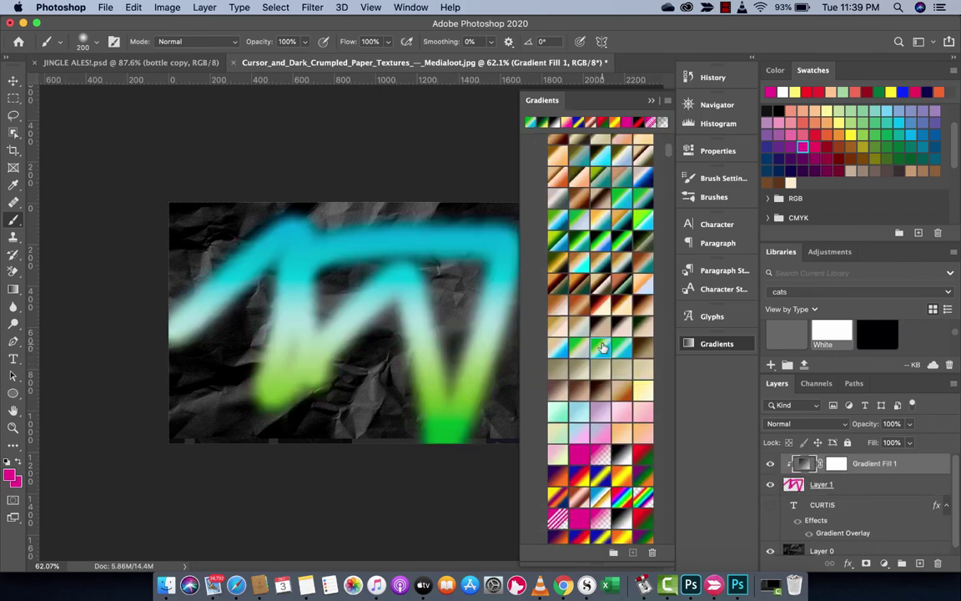
{"action": "scroll", "coordinate": [543, 350], "scroll_direction": "down", "scroll_amount": 5}
{"action": "key", "text": "super+z"}
{"action": "scroll", "coordinate": [541, 374], "scroll_direction": "down", "scroll_amount": 5}
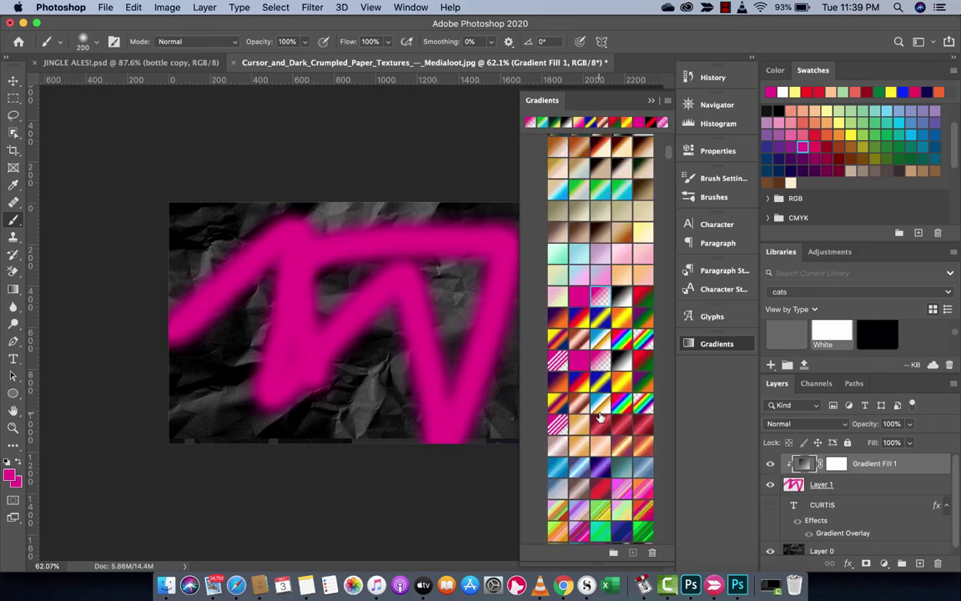
{"action": "left_click", "coordinate": [598, 415]}
{"action": "scroll", "coordinate": [598, 415], "scroll_direction": "down", "scroll_amount": 5}
{"action": "left_click", "coordinate": [597, 337]}
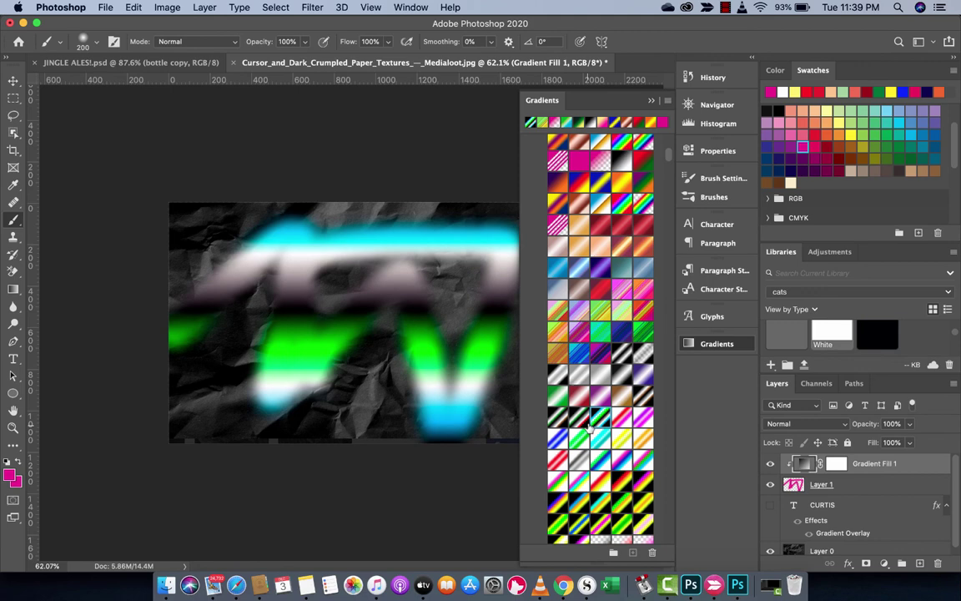
Try the yellow-red, pink-orange and gold presets, ending on the ES Rosa 49 green-pink blend.
{"action": "scroll", "coordinate": [598, 337], "scroll_direction": "down", "scroll_amount": 5}
{"action": "left_click", "coordinate": [599, 380]}
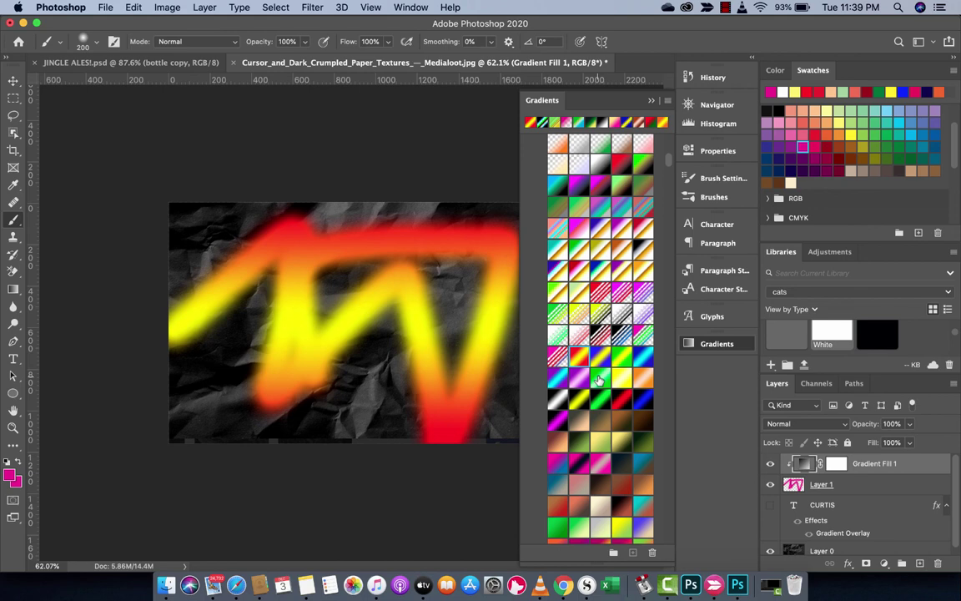
{"action": "scroll", "coordinate": [598, 380], "scroll_direction": "down", "scroll_amount": 10}
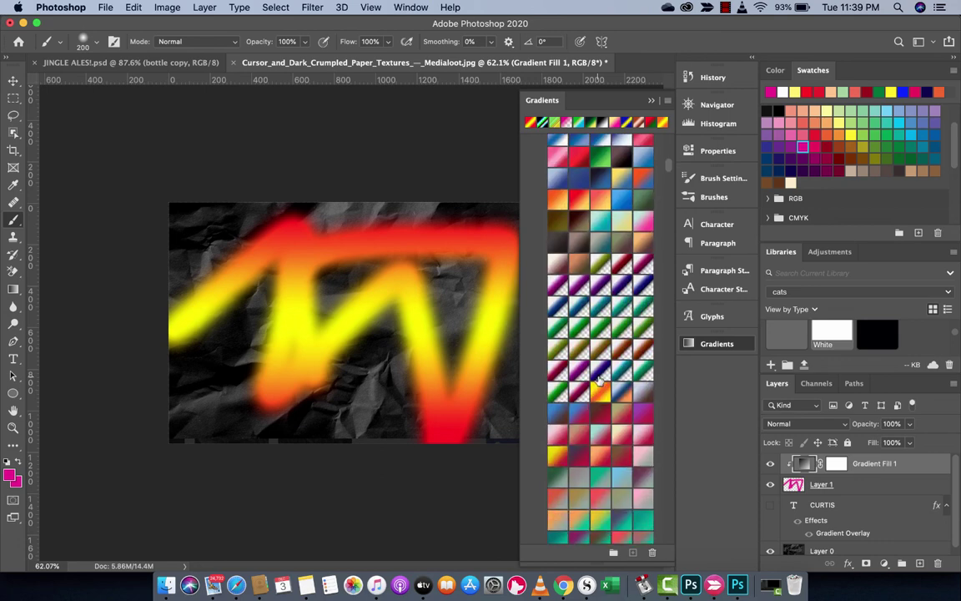
{"action": "left_click", "coordinate": [600, 404]}
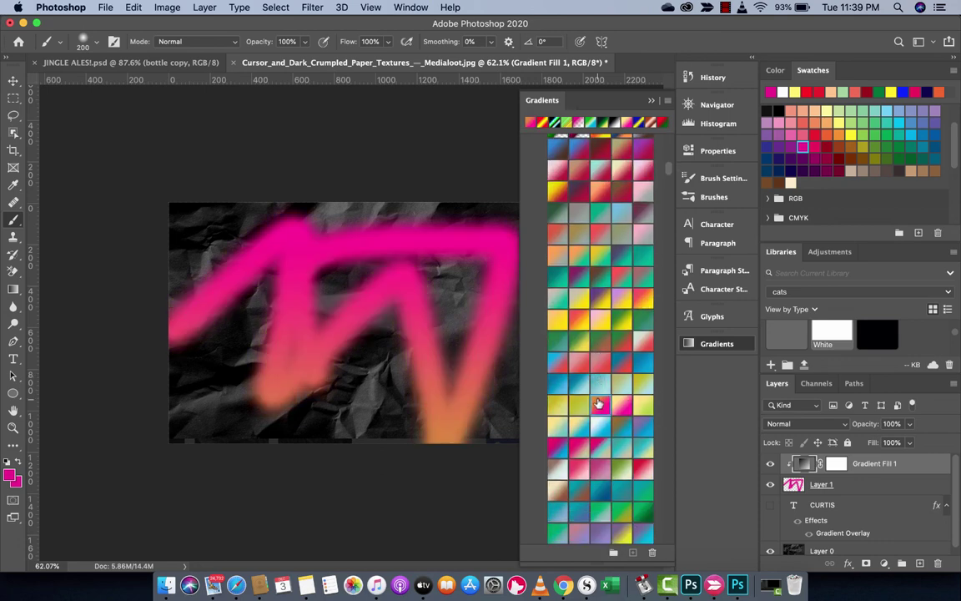
{"action": "scroll", "coordinate": [598, 404], "scroll_direction": "down", "scroll_amount": 5}
{"action": "left_click", "coordinate": [595, 405]}
{"action": "scroll", "coordinate": [595, 410], "scroll_direction": "down", "scroll_amount": 5}
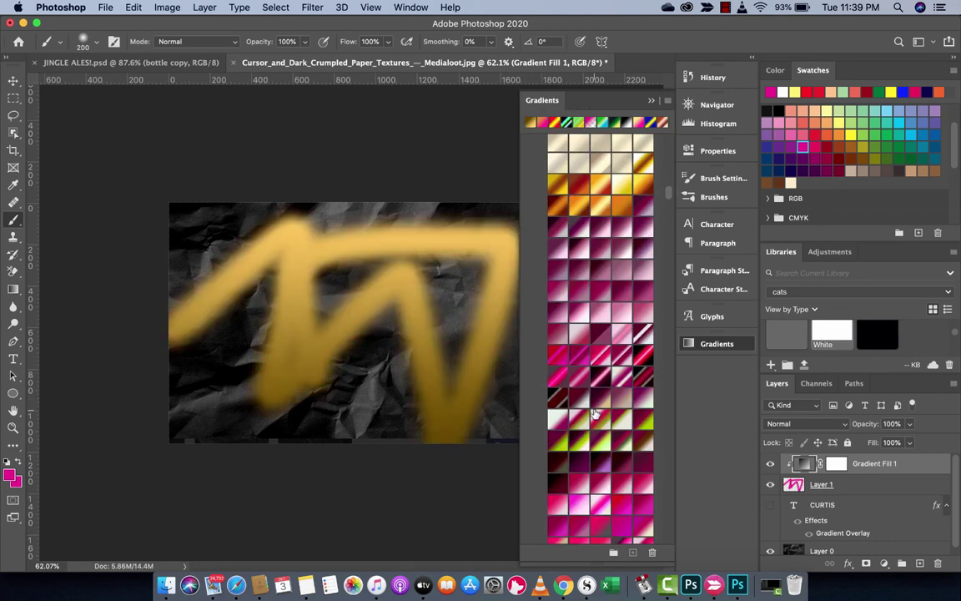
{"action": "left_click", "coordinate": [595, 415]}
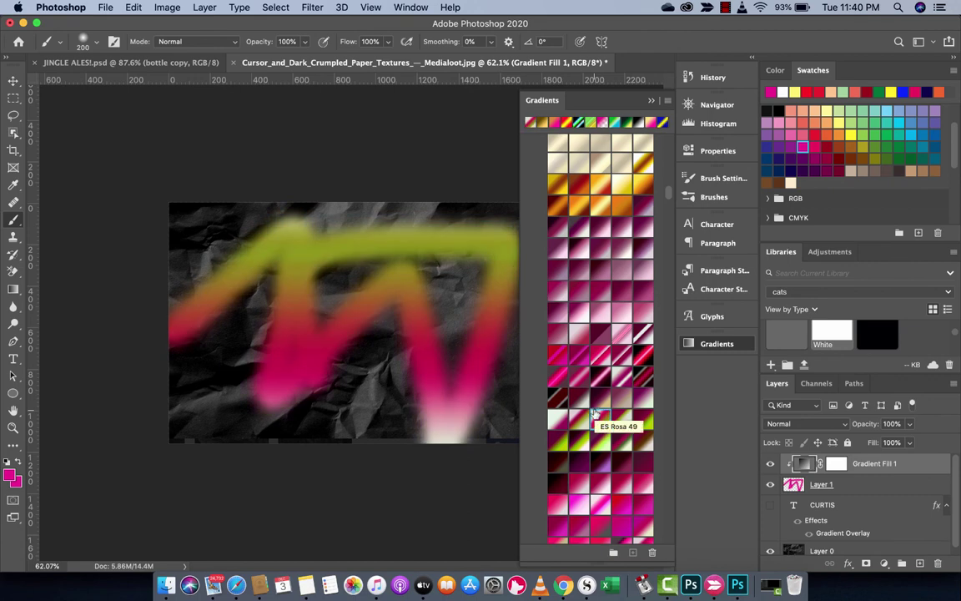